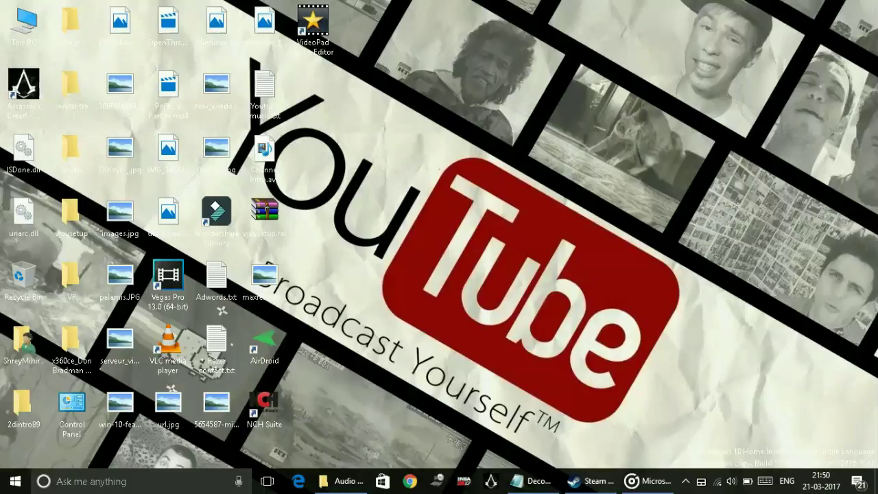
- Highlight the first two workarounds in Decompression Failed.txt: the DLL files and moving the game off drive C
click(531, 481)
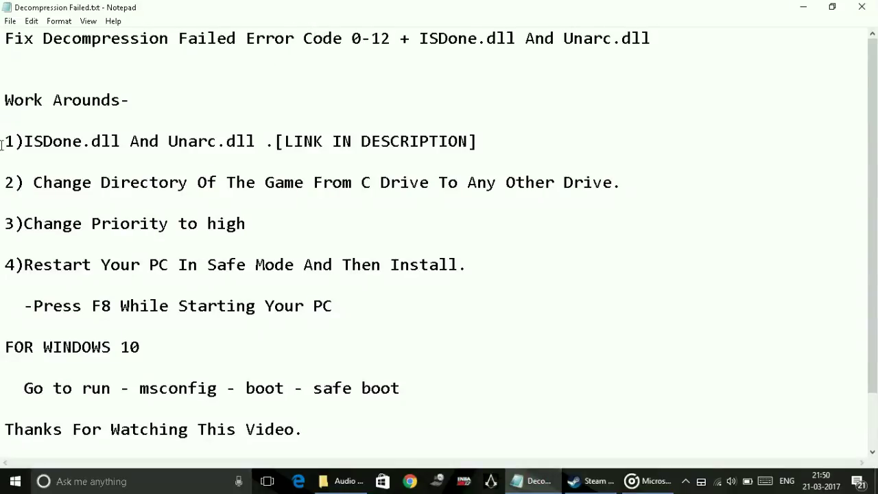
drag(2, 144, 273, 143)
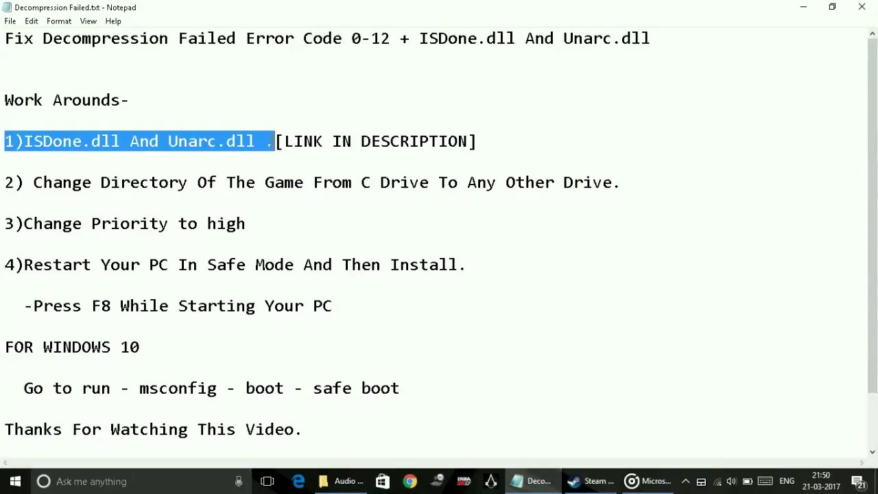
click(271, 142)
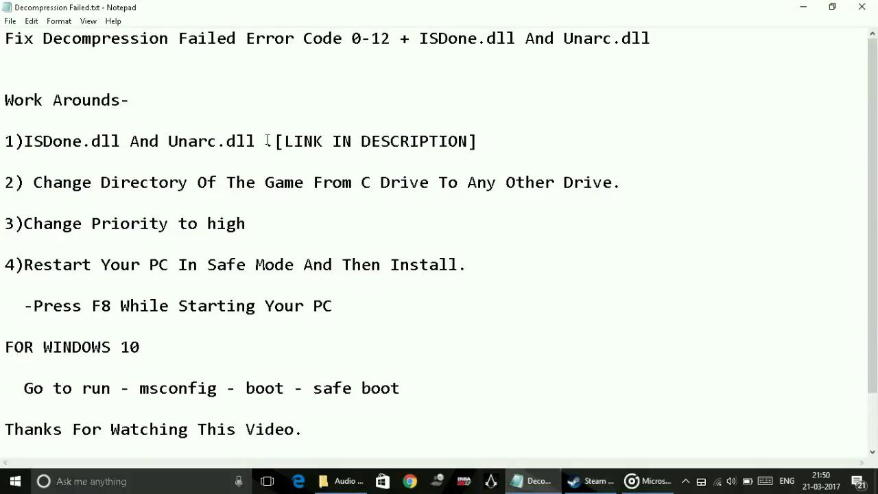
drag(275, 142, 584, 137)
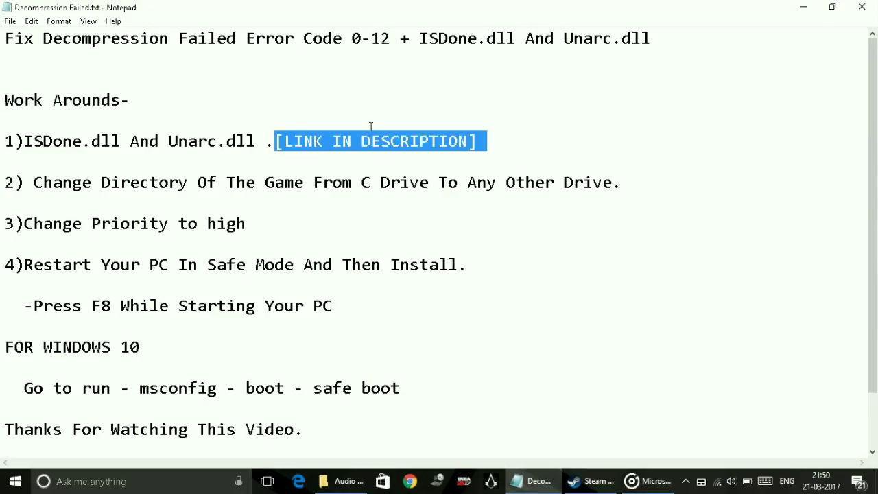
drag(3, 144, 430, 137)
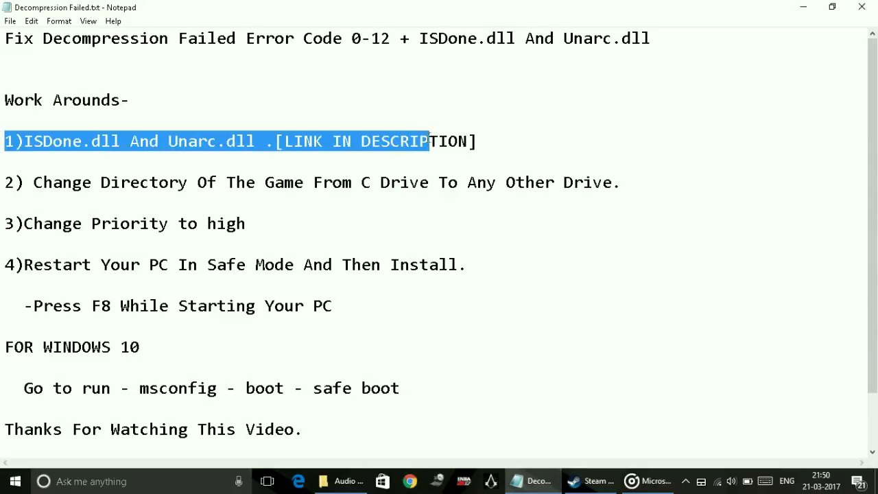
click(498, 137)
drag(498, 137, 2, 137)
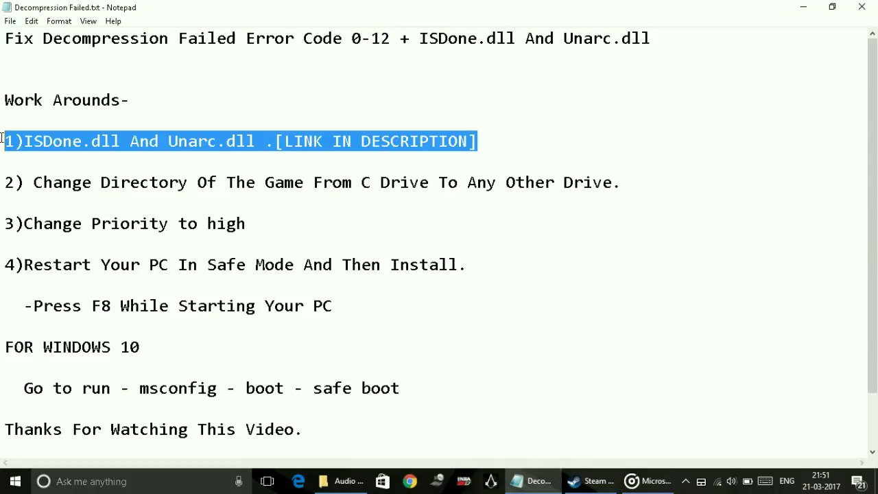
drag(2, 186, 482, 204)
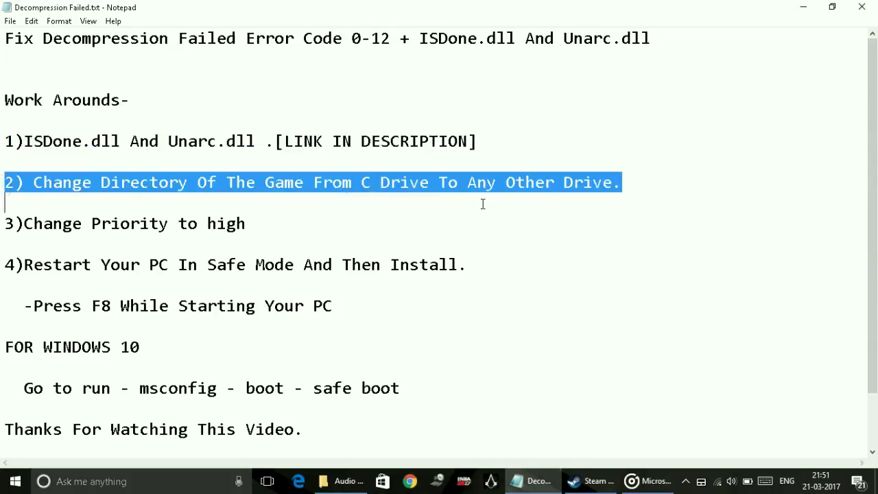
click(95, 211)
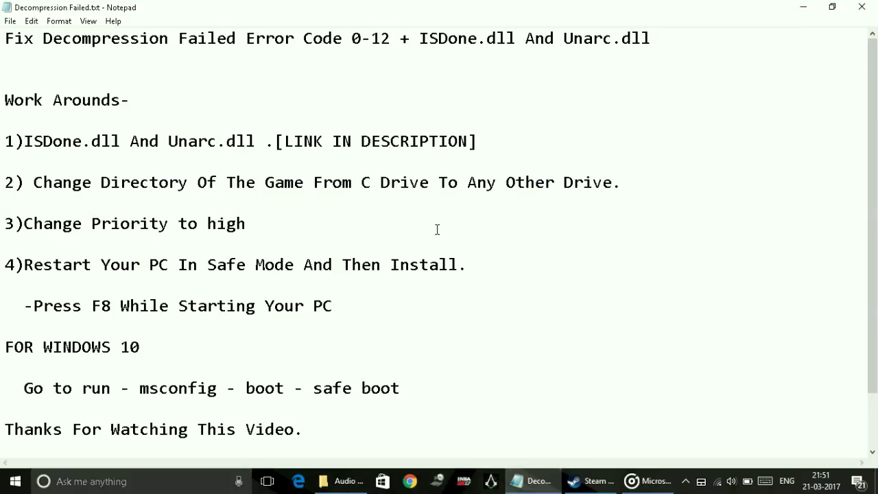
- Show Steam Setup's Choose Install Location page and open the destination folder picker
click(590, 481)
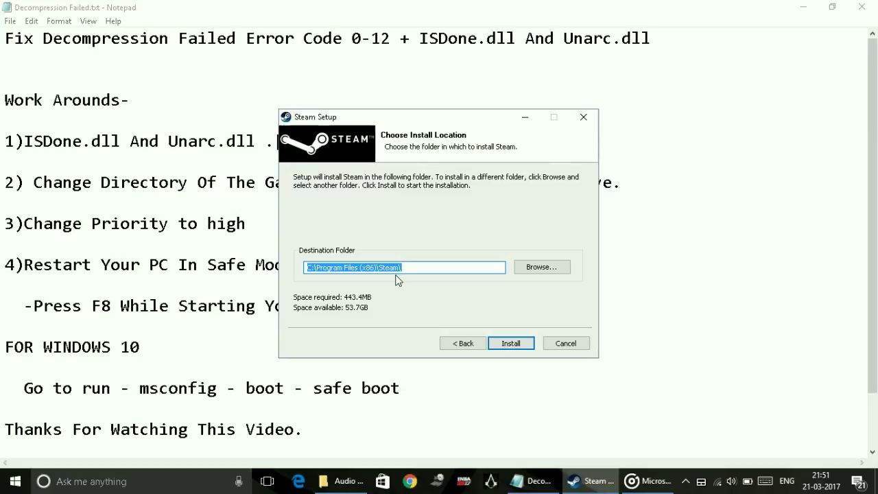
click(428, 275)
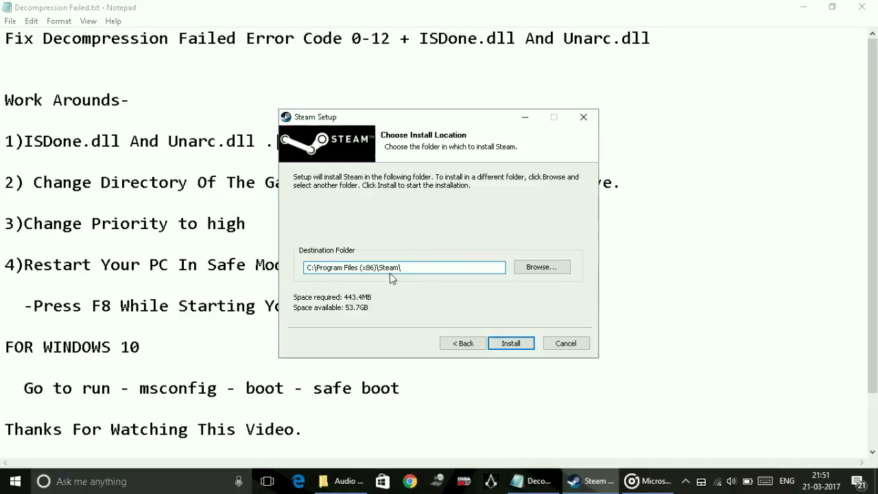
click(532, 266)
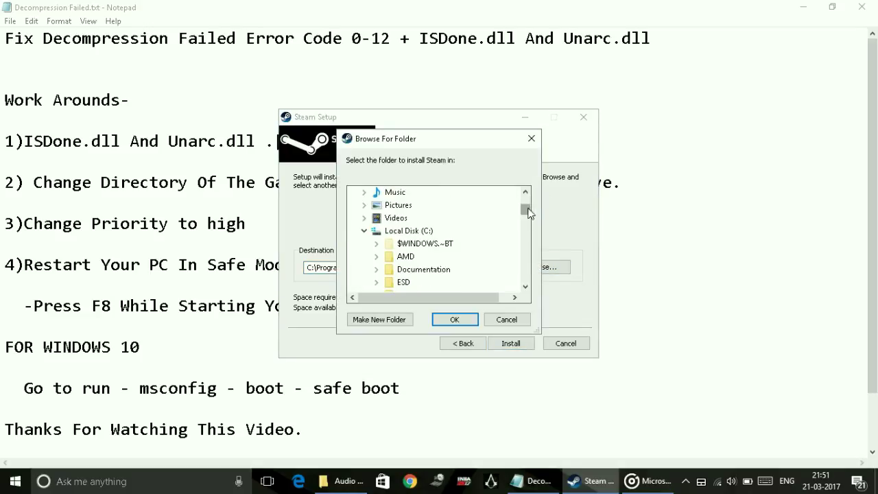
- Choose the Faculty Tour folder on Local Disk (D:) as the Steam install destination
drag(525, 206, 521, 308)
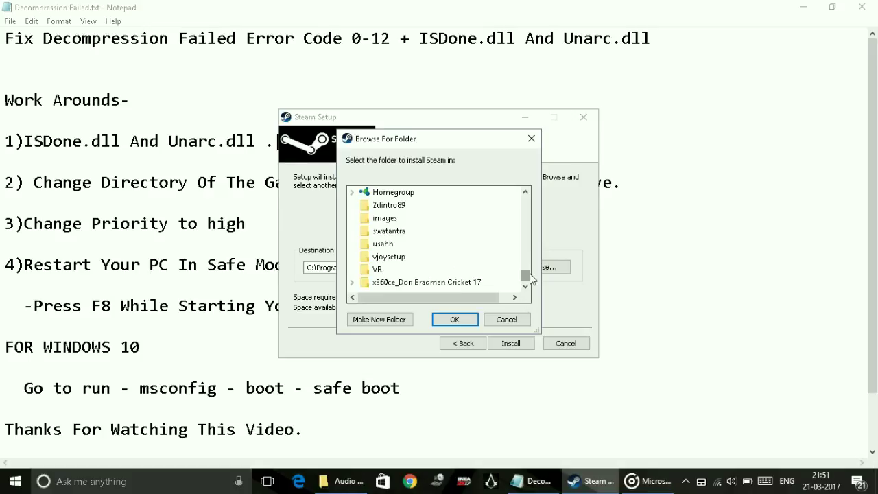
drag(526, 276, 530, 271)
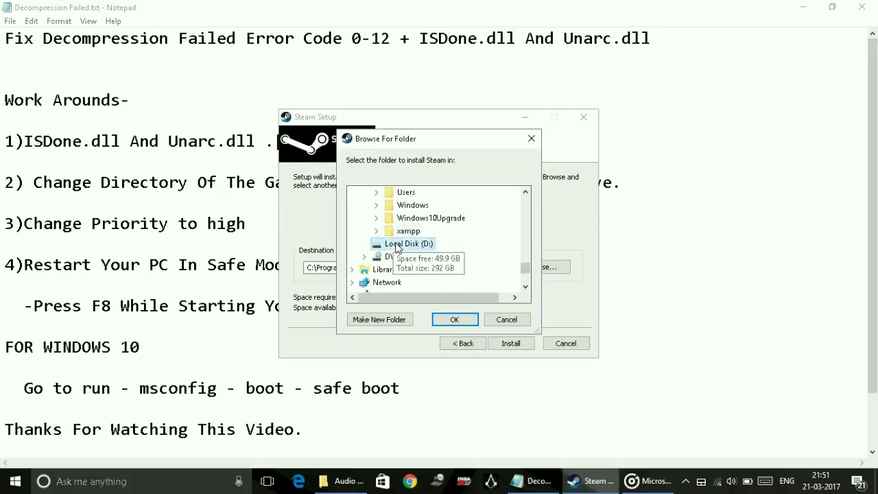
double_click(404, 244)
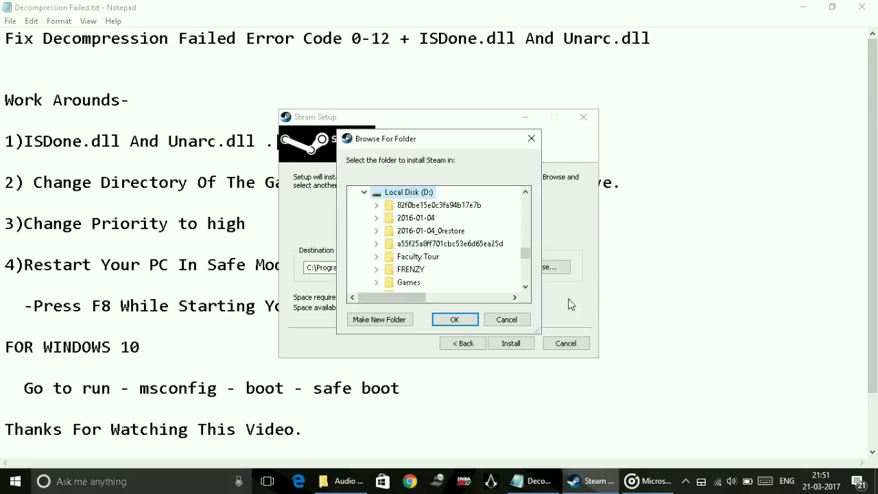
click(416, 257)
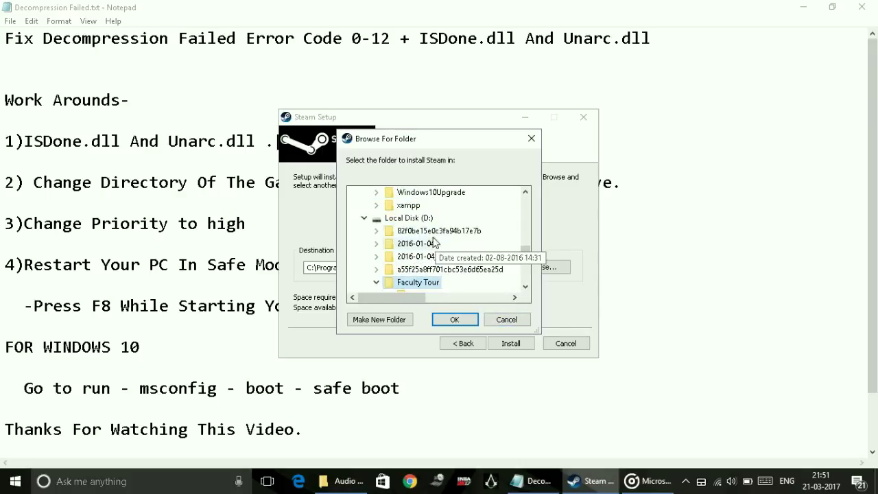
click(456, 320)
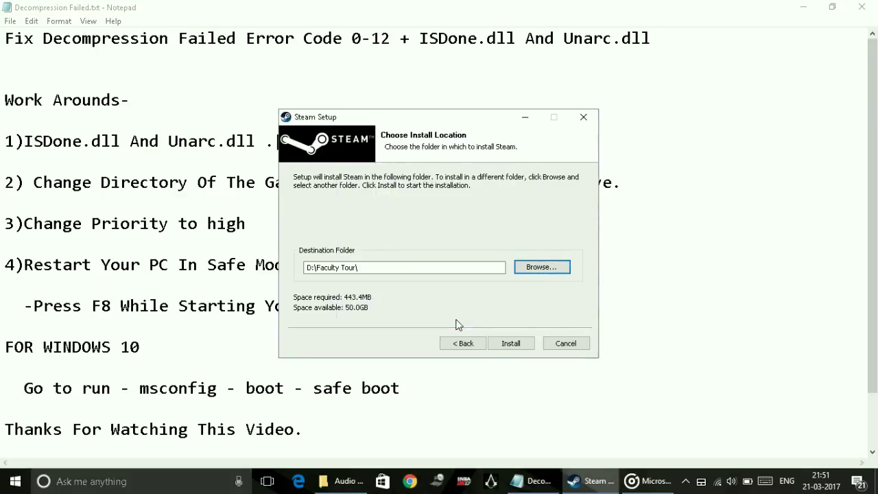
- Minimize Steam Setup and highlight the third workaround, changing priority to high, in the notes
click(525, 118)
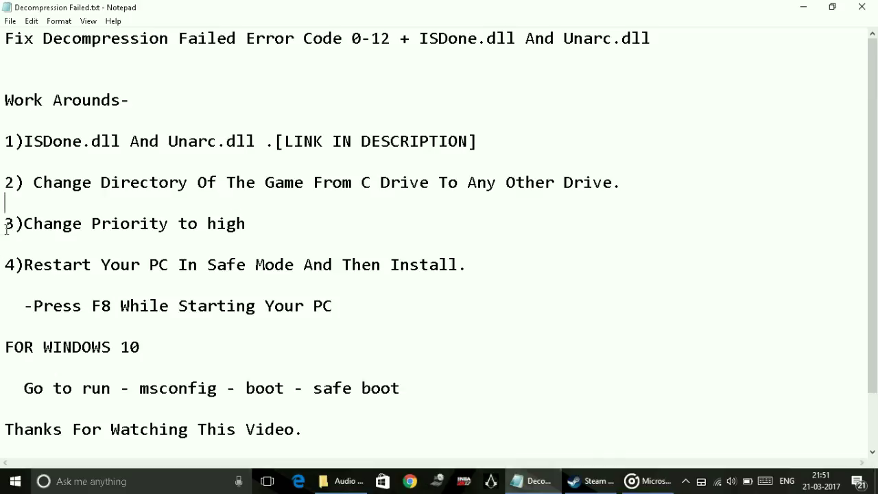
drag(7, 229, 272, 233)
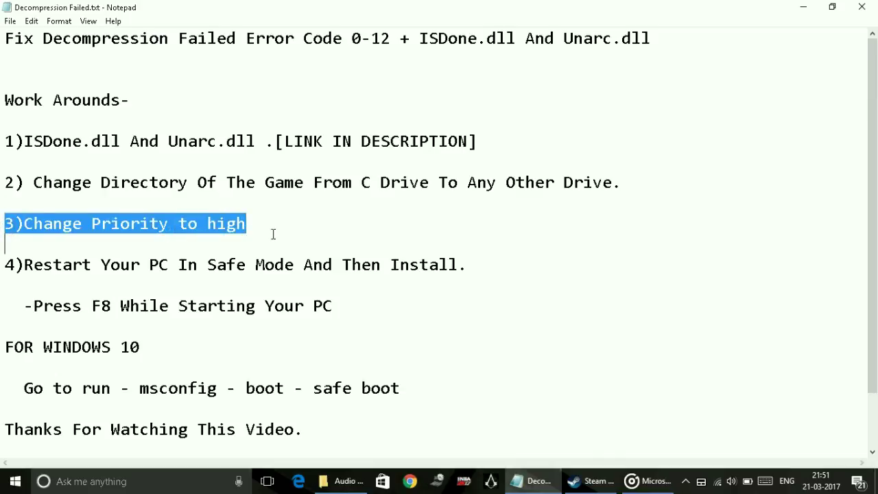
click(591, 481)
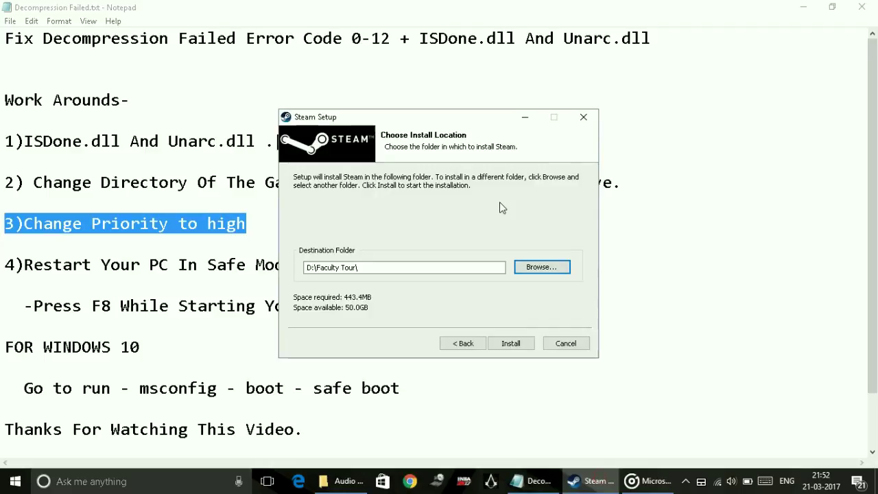
click(525, 118)
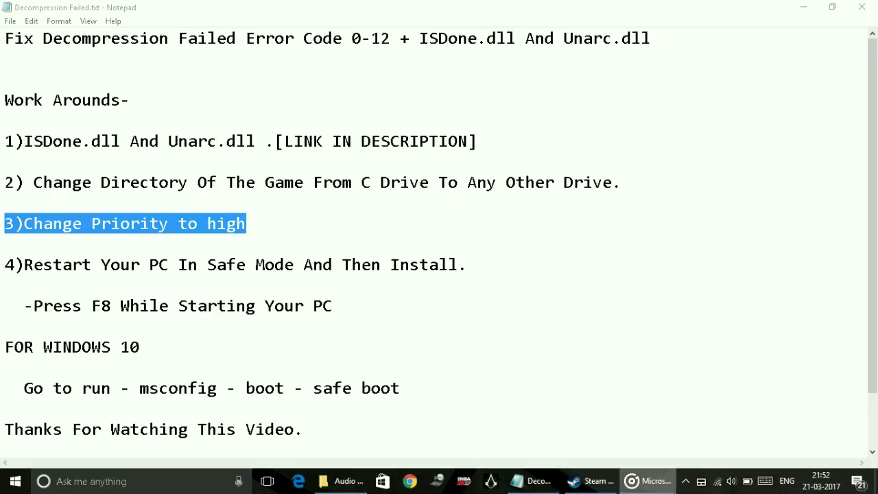
- Set SteamSetup.exe's priority to High from Task Manager's Details tab
right_click(686, 480)
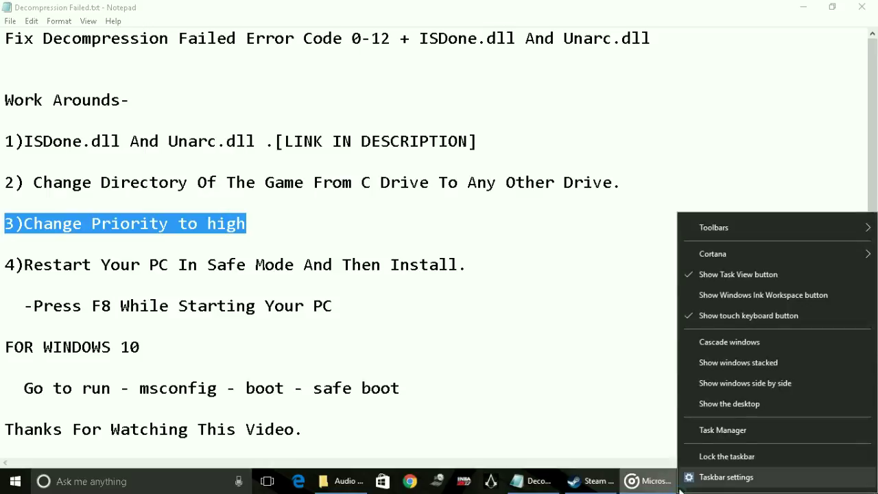
click(718, 427)
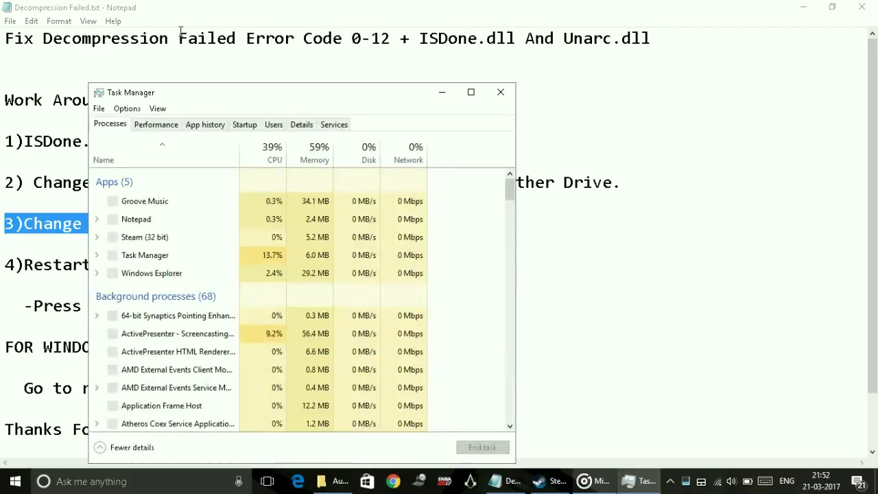
click(136, 238)
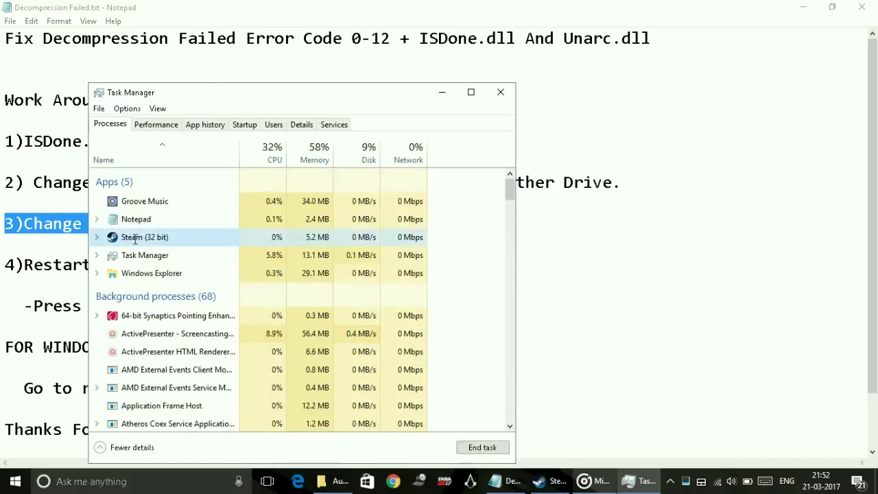
right_click(135, 238)
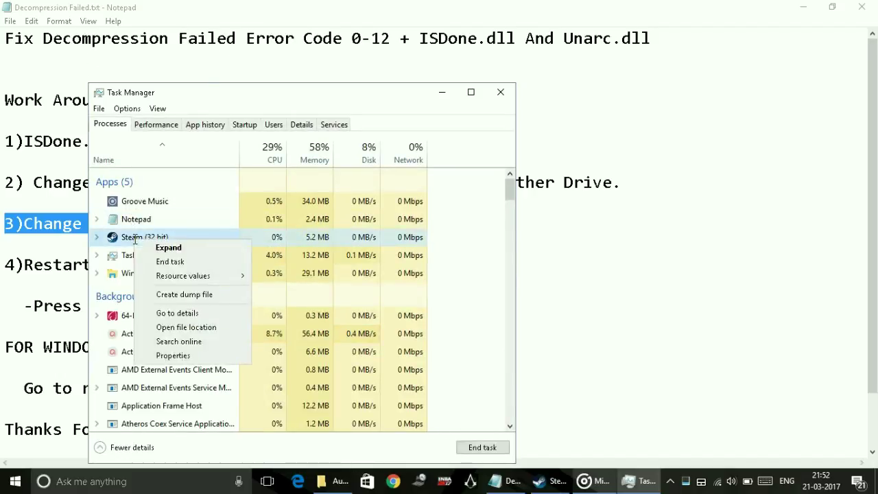
click(183, 314)
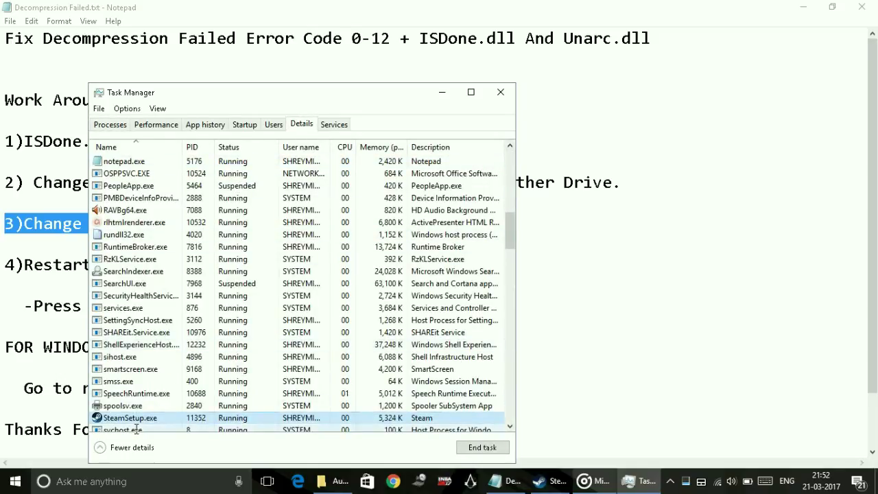
right_click(129, 421)
mouse_move(169, 289)
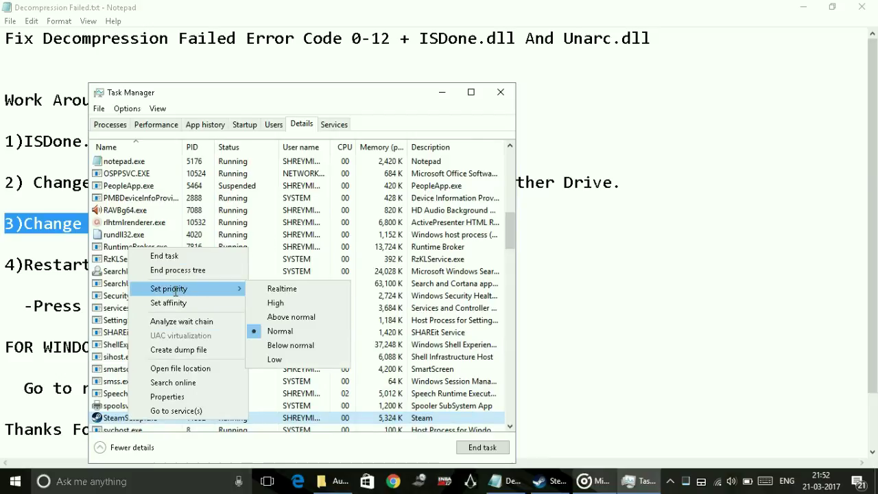
click(277, 303)
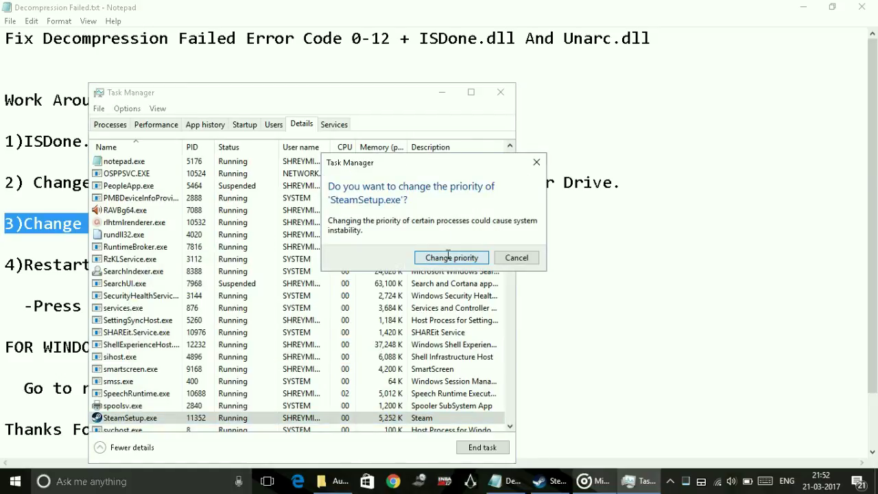
click(447, 257)
- Close Task Manager, then switch the power plan to High performance and close Power Options
click(498, 93)
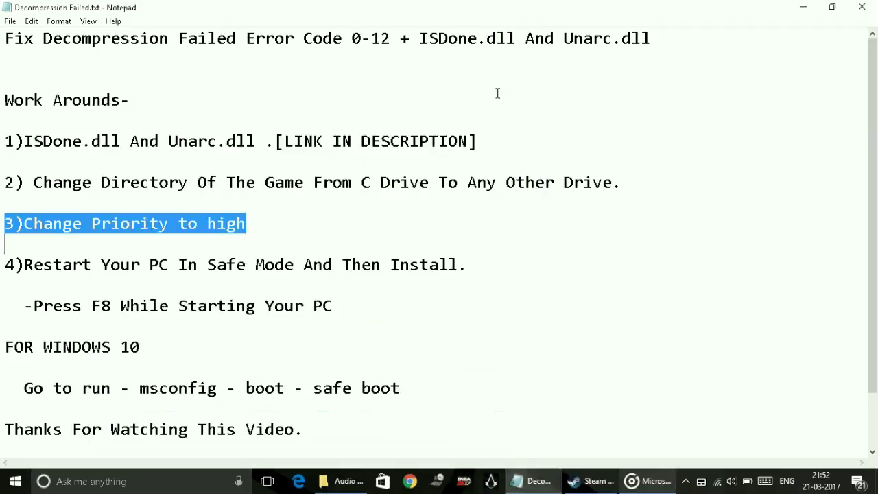
click(661, 391)
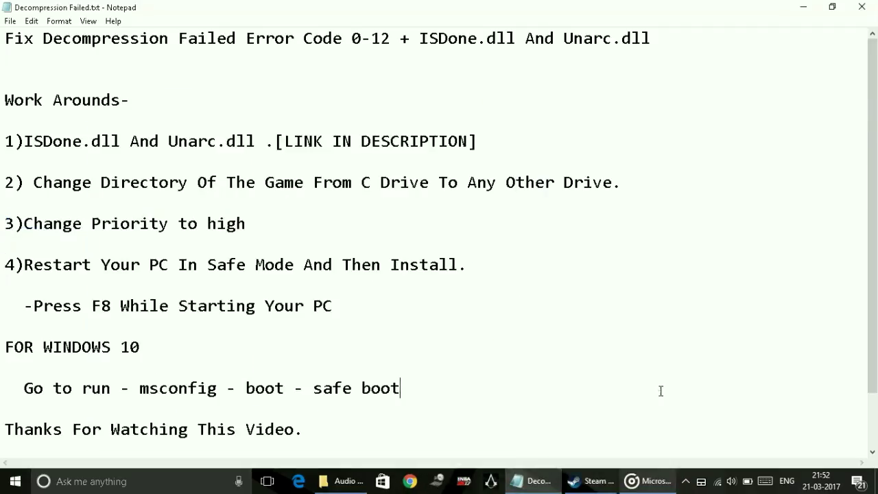
right_click(747, 484)
click(751, 454)
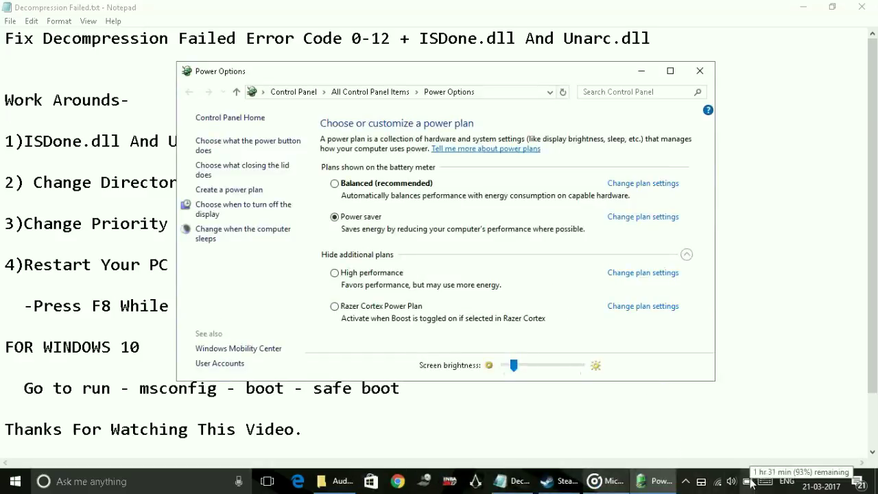
click(351, 273)
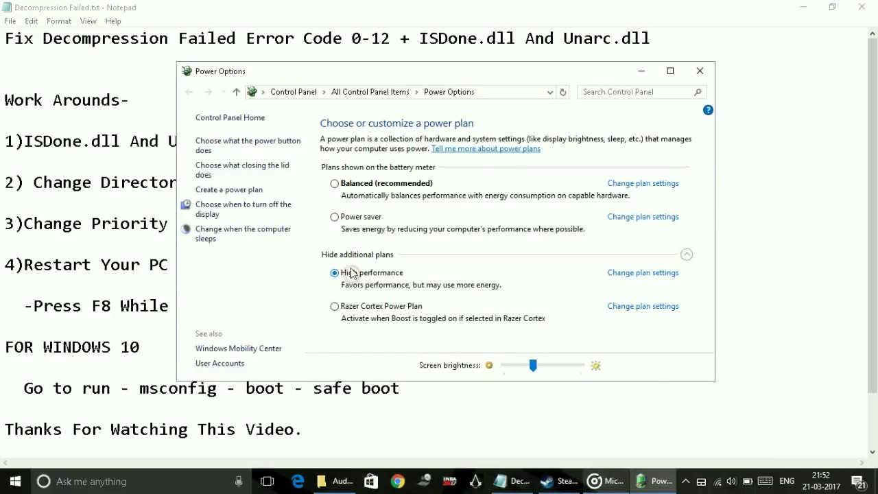
click(697, 72)
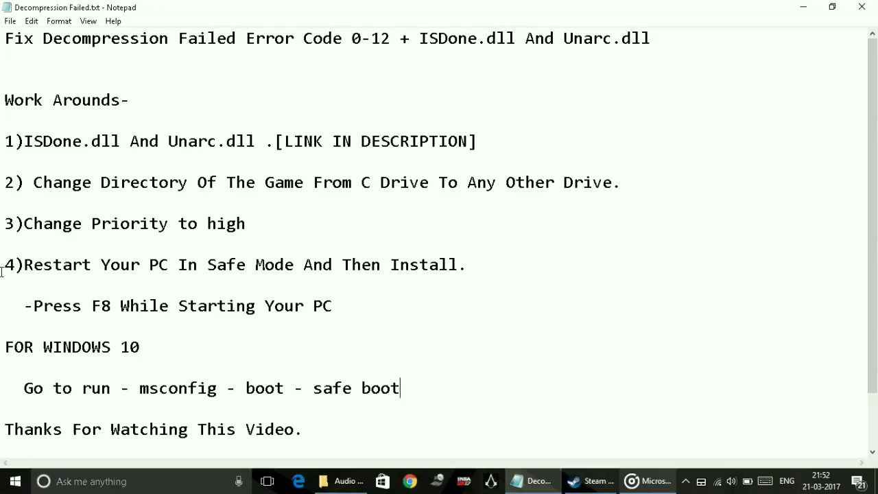
mouse_move(3, 278)
mouse_down()
mouse_move(311, 224)
mouse_move(332, 243)
mouse_up()
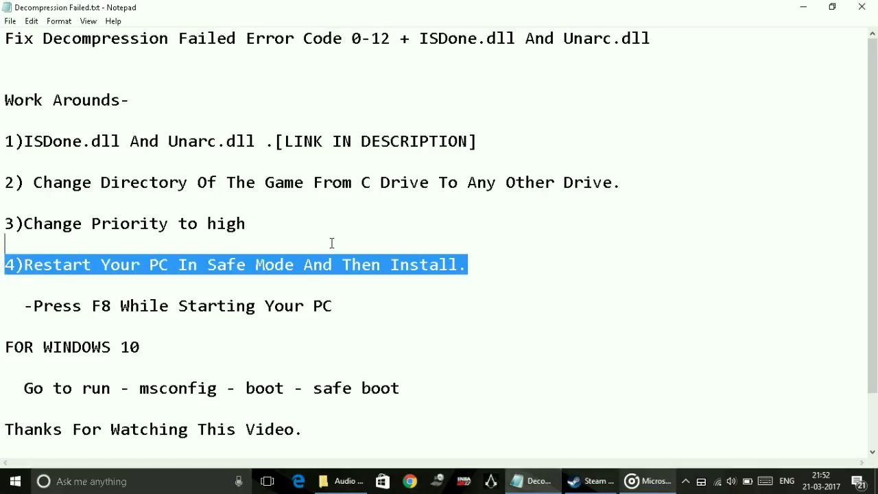
click(228, 266)
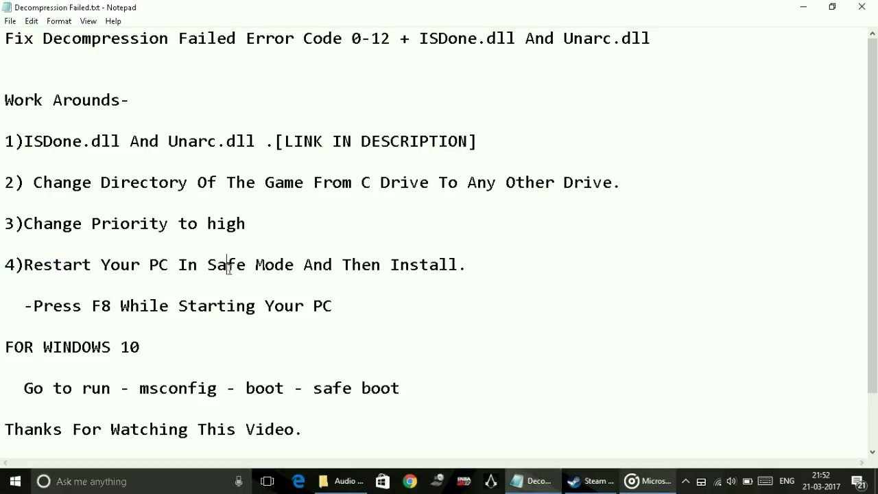
double_click(2, 267)
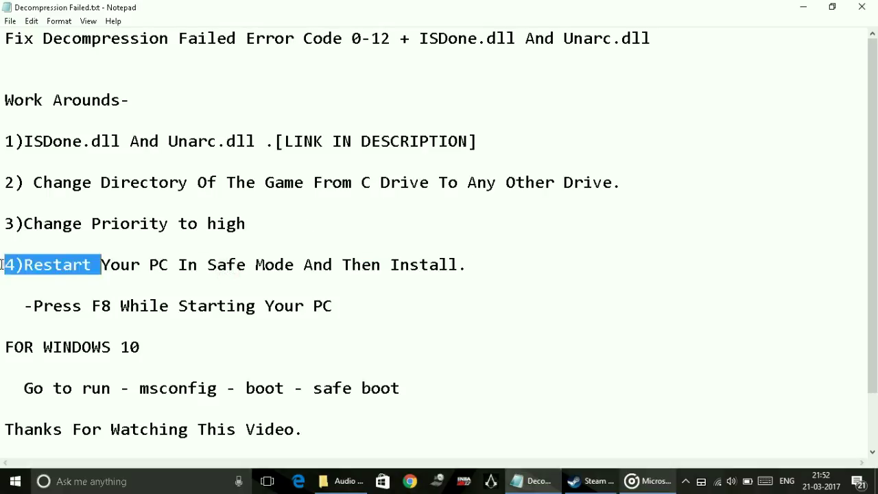
click(2, 266)
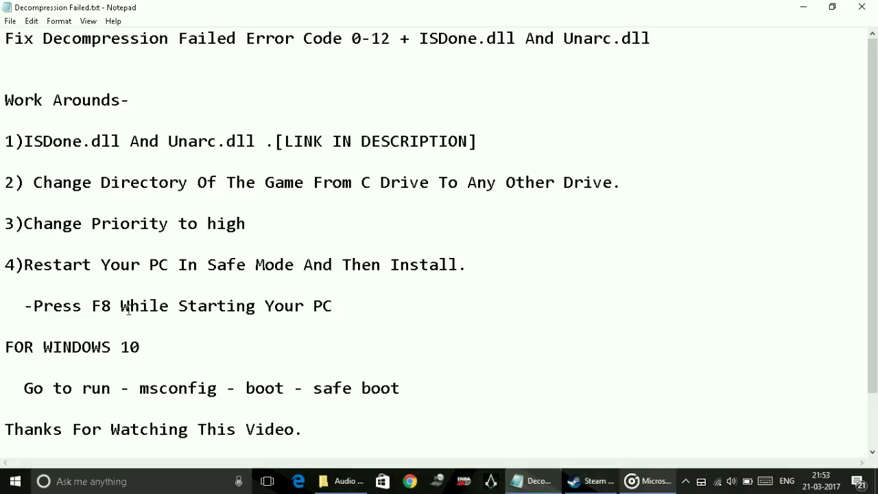
click(3, 264)
shift+click(482, 260)
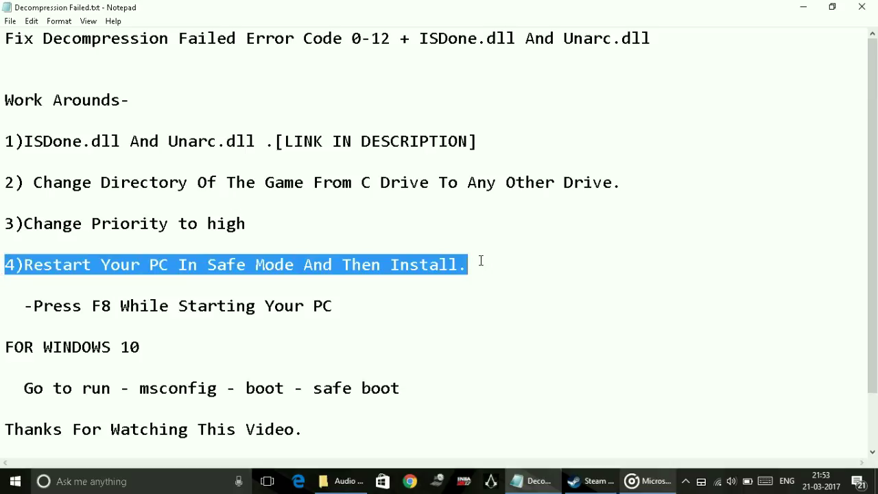
click(113, 332)
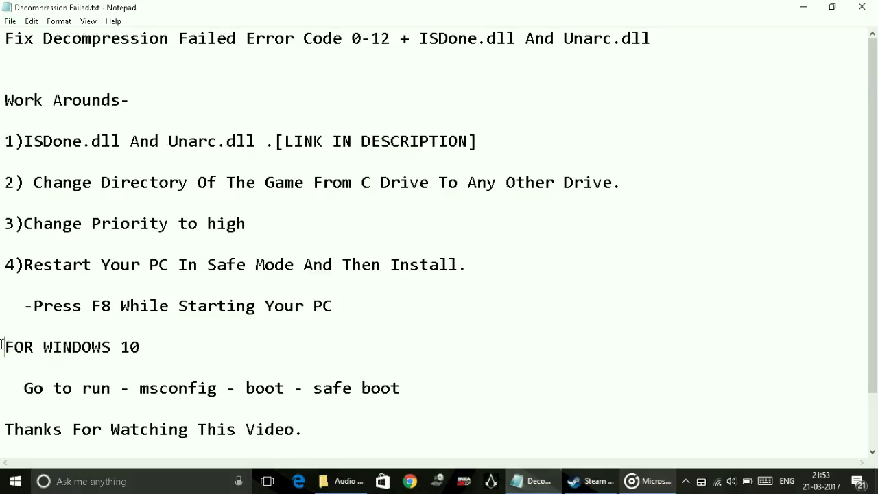
drag(2, 343, 212, 368)
click(202, 365)
click(22, 394)
double_click(23, 394)
drag(14, 388, 496, 415)
click(491, 402)
- Launch System Configuration by entering msconfig in the Run dialog
click(125, 481)
text(run)
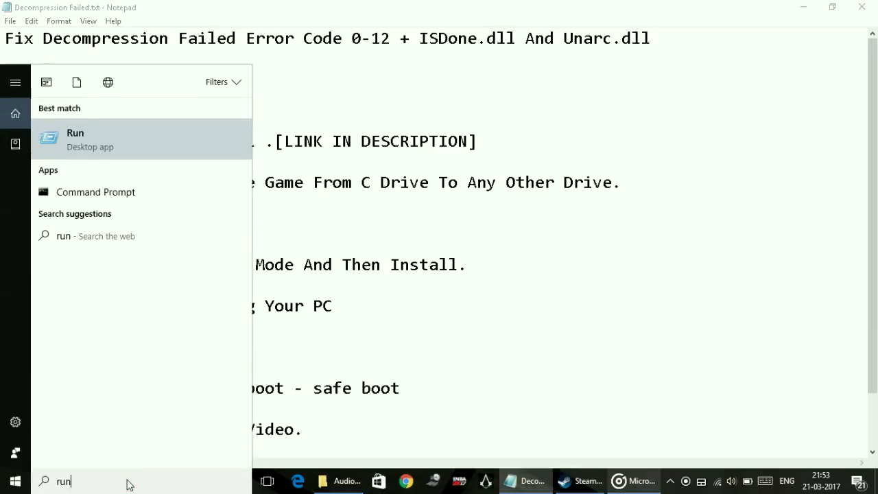
key(Return)
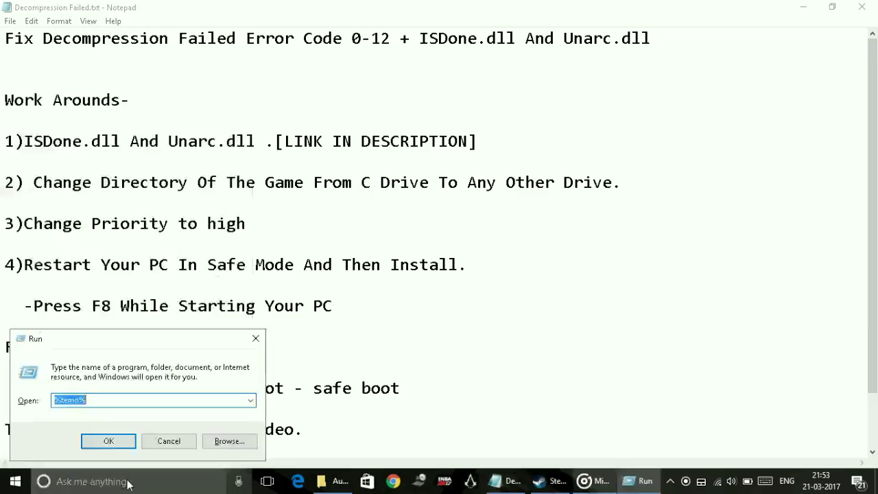
text(ms)
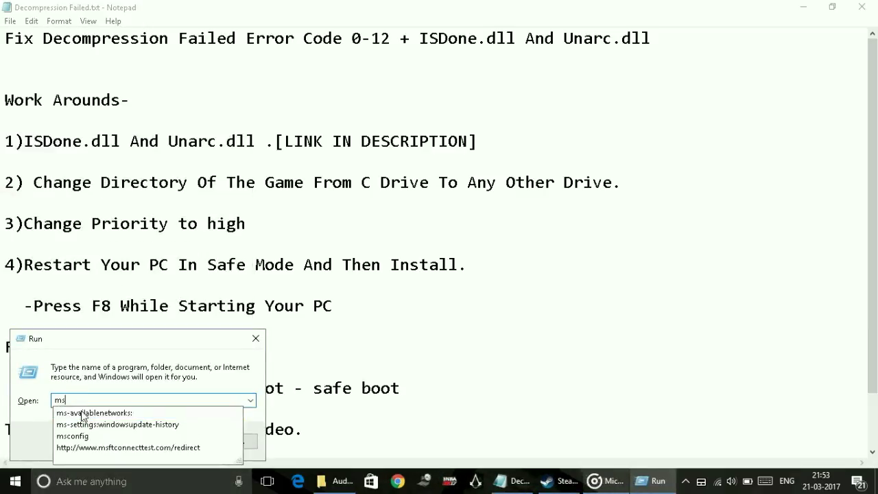
text(config)
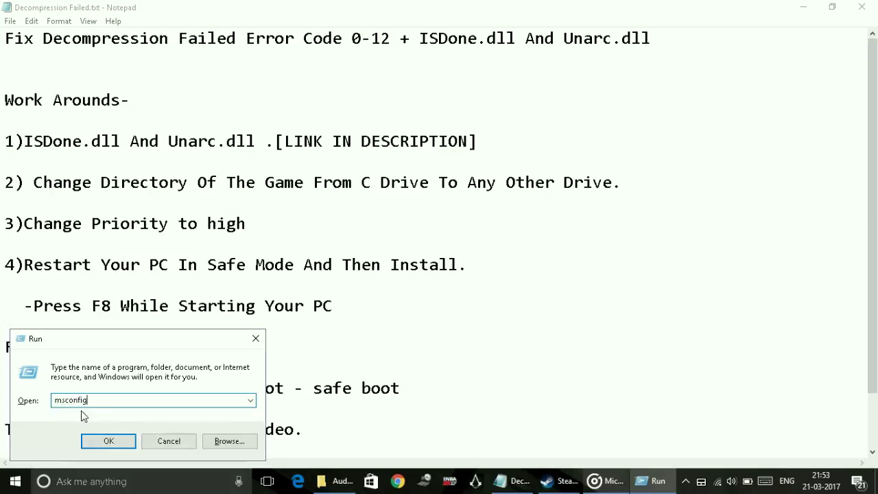
key(Return)
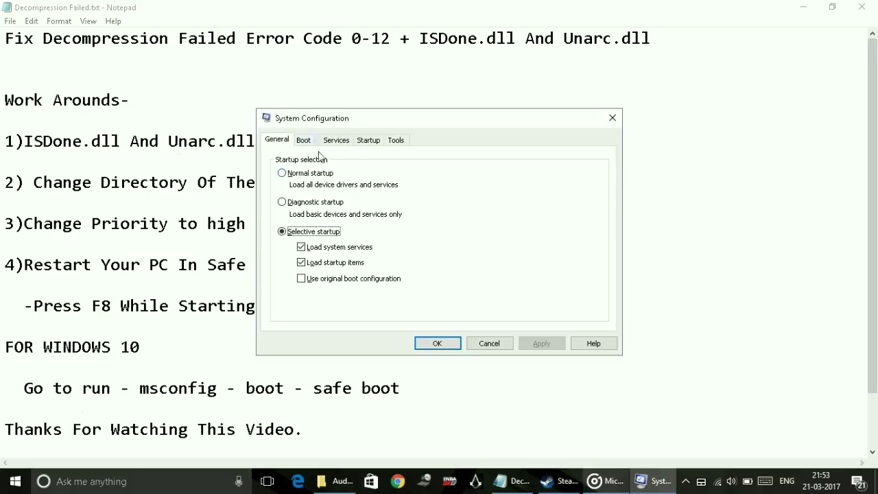
- Enable Minimal Safe boot on the Boot tab, apply it, and exit without restarting
click(306, 140)
click(284, 264)
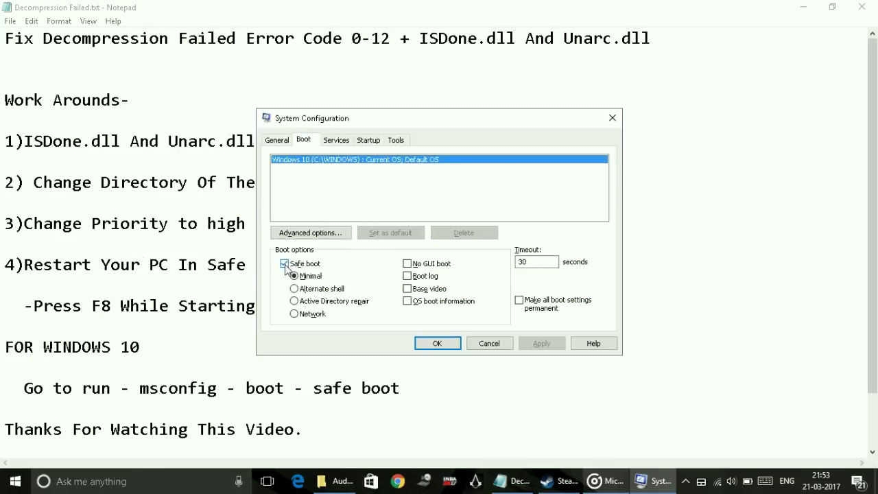
click(287, 265)
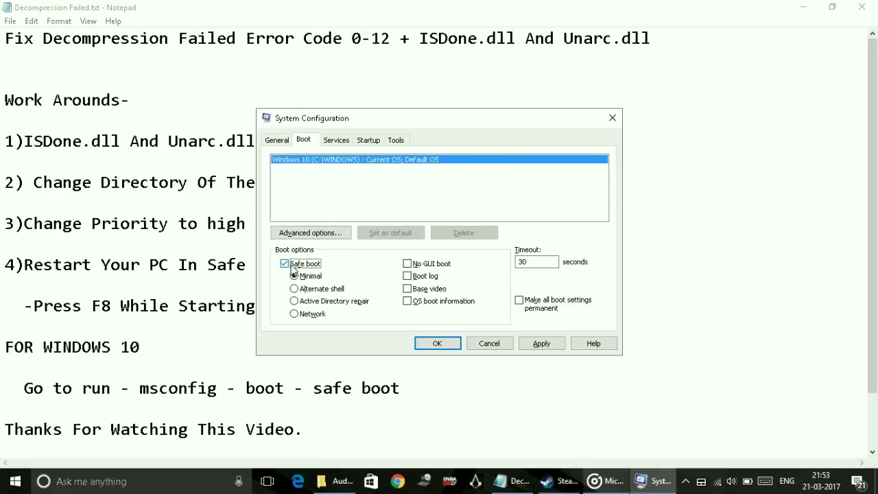
click(285, 264)
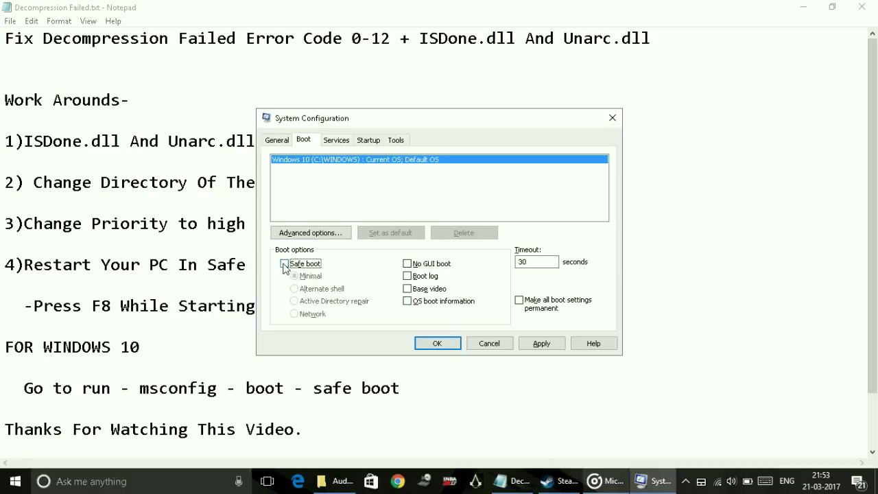
click(284, 264)
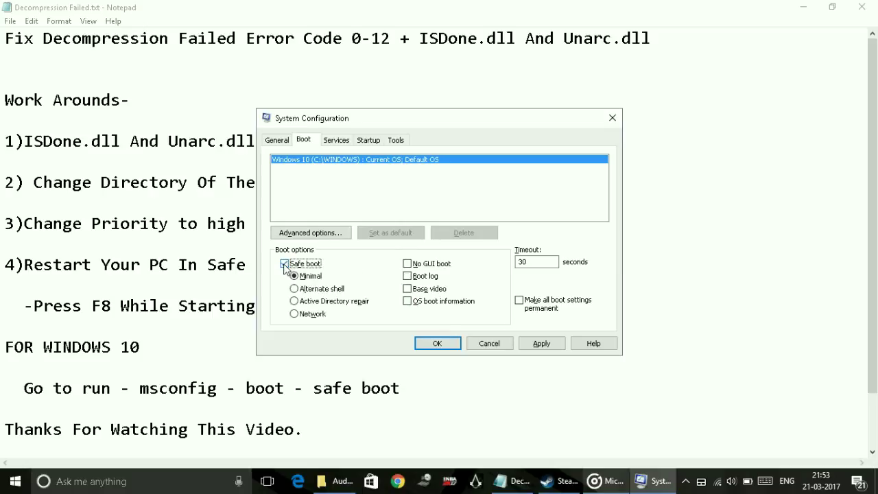
click(553, 348)
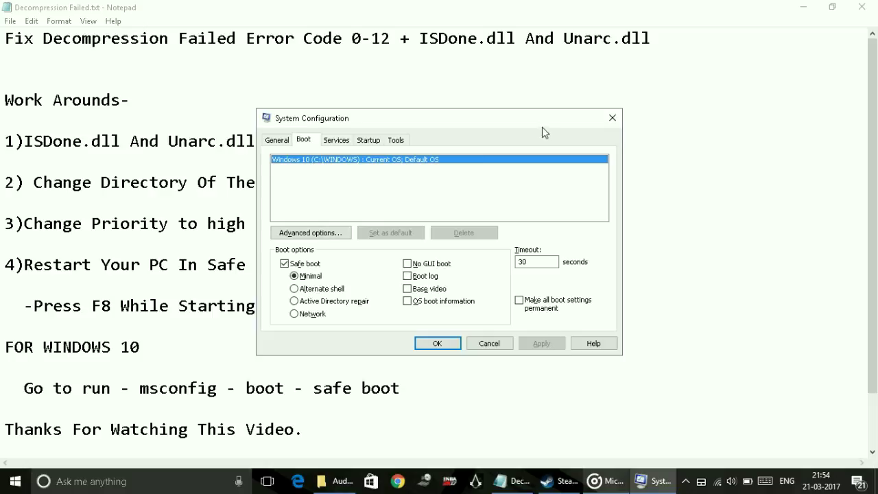
click(435, 344)
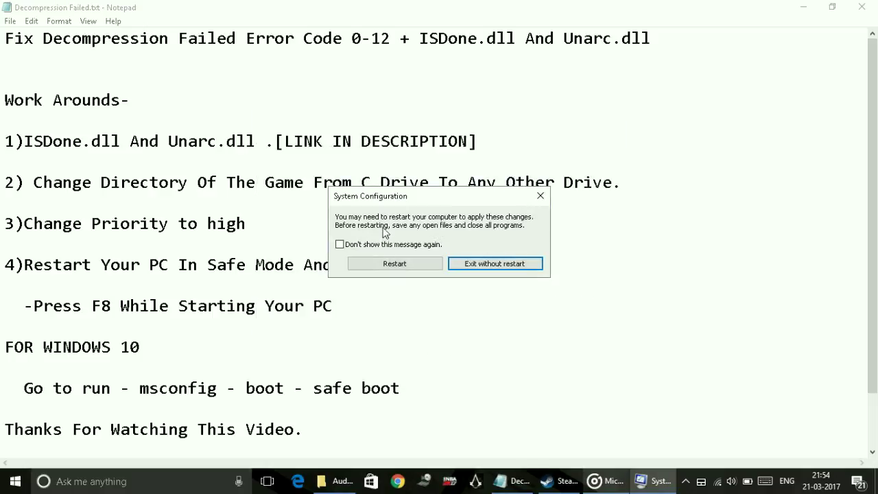
click(497, 267)
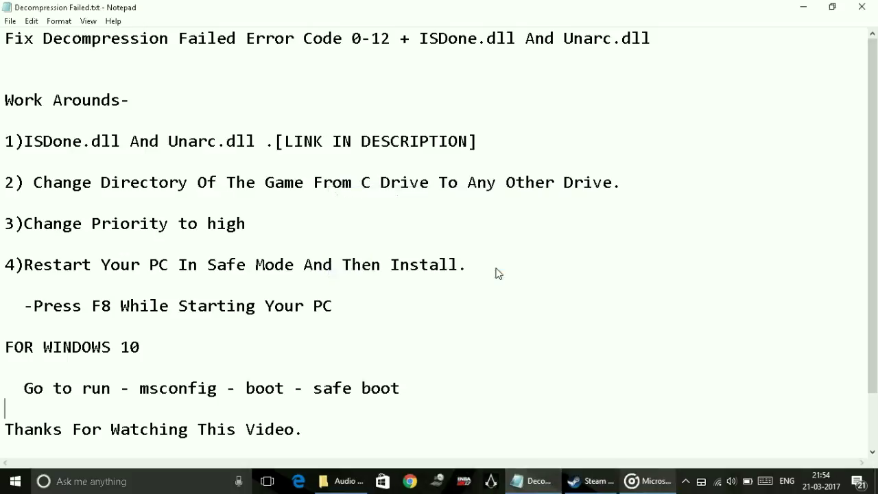